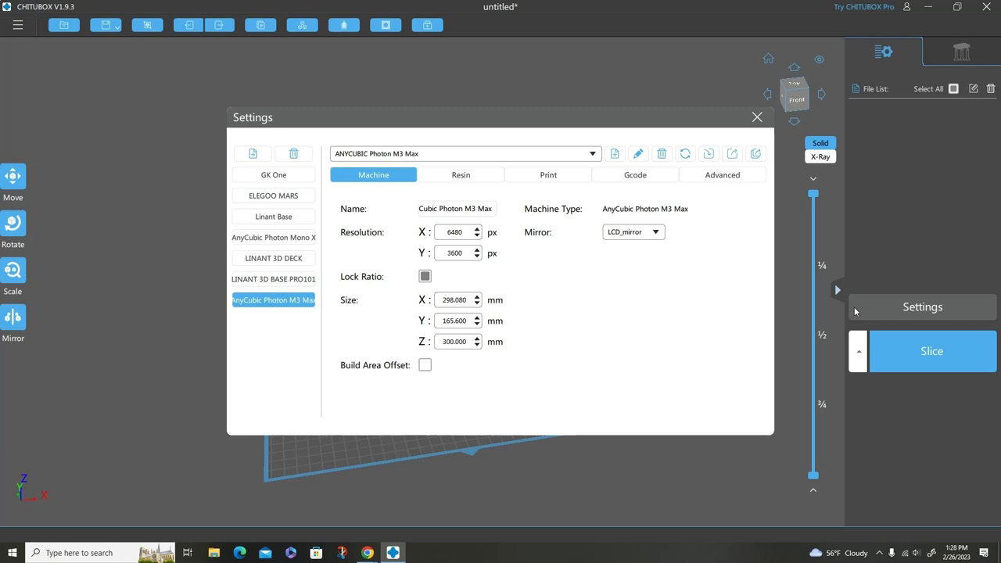
# Close the Settings dialog and load Upper_Body.stl from the main menu, then orbit to inspect the torso.
pyautogui.click(756, 118)
pyautogui.moveTo(470, 279); pyautogui.dragTo(439, 277)
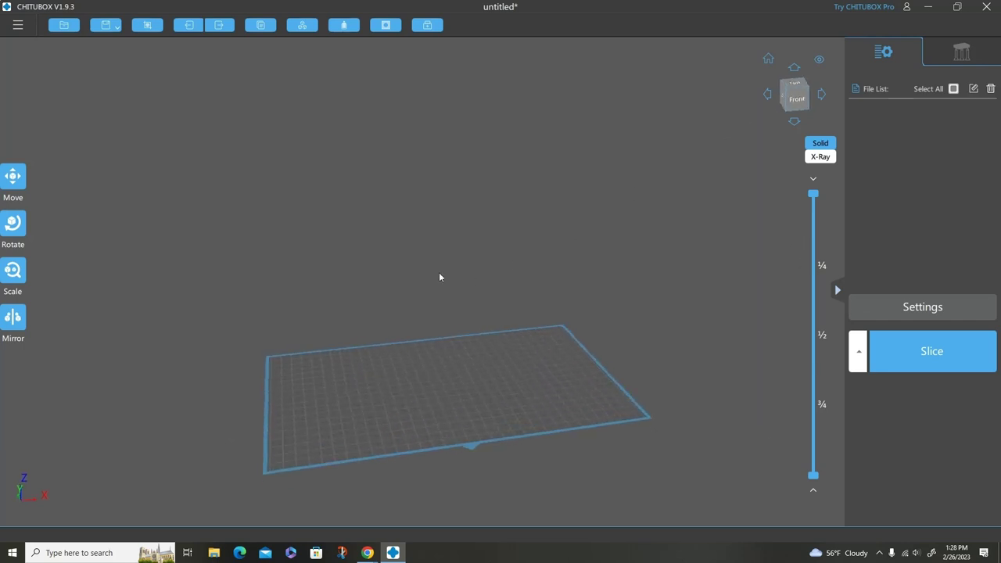
pyautogui.click(19, 28)
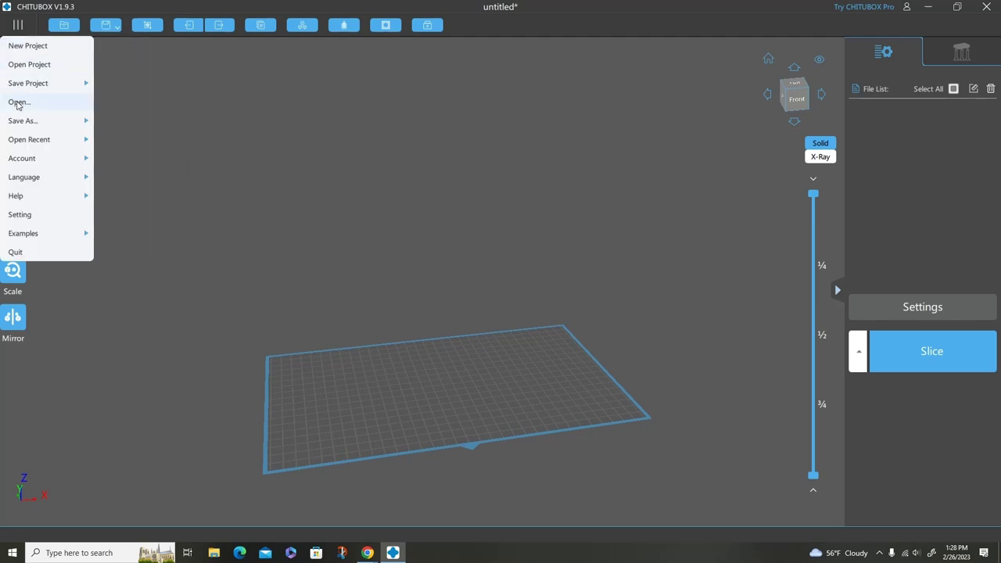
pyautogui.click(18, 103)
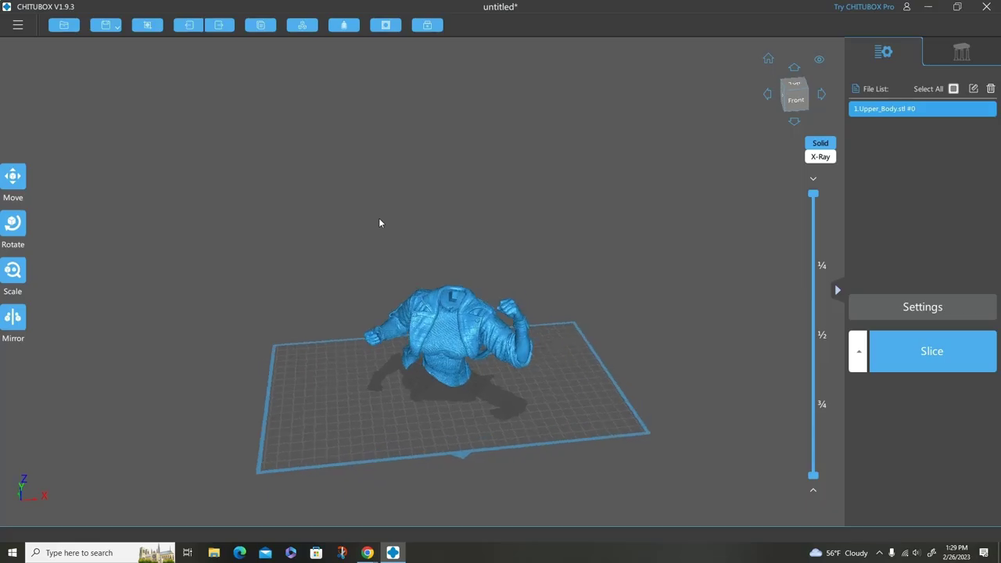
pyautogui.scroll(2, 409, 231)
pyautogui.moveTo(436, 254); pyautogui.dragTo(452, 266)
pyautogui.moveTo(427, 400); pyautogui.dragTo(346, 415)
# Turn the torso to a new angle with the Rotate gizmo and check it from the left side.
pyautogui.press('r')
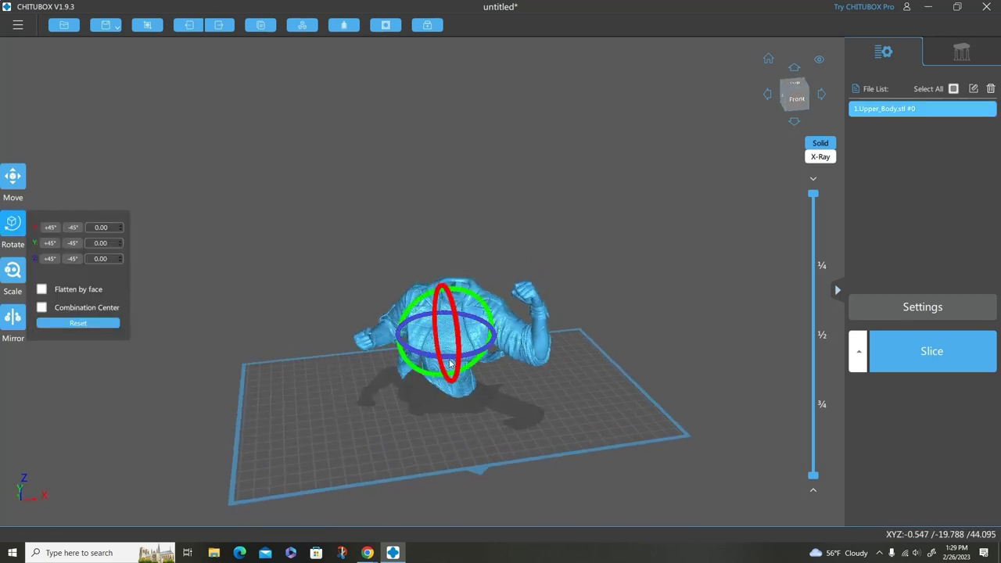
pyautogui.moveTo(428, 359); pyautogui.dragTo(493, 365)
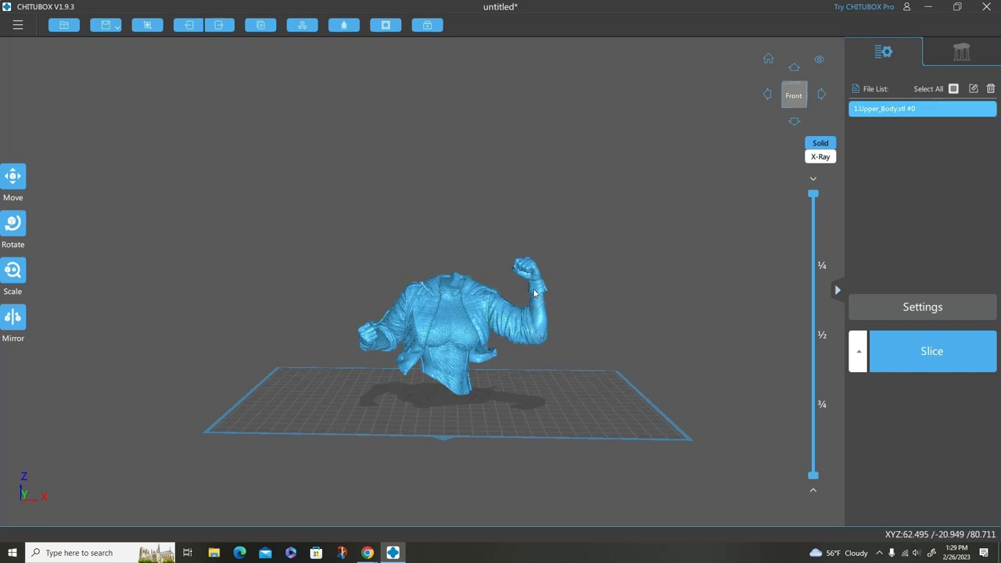
pyautogui.moveTo(509, 391); pyautogui.dragTo(388, 397)
pyautogui.moveTo(465, 418); pyautogui.dragTo(443, 402)
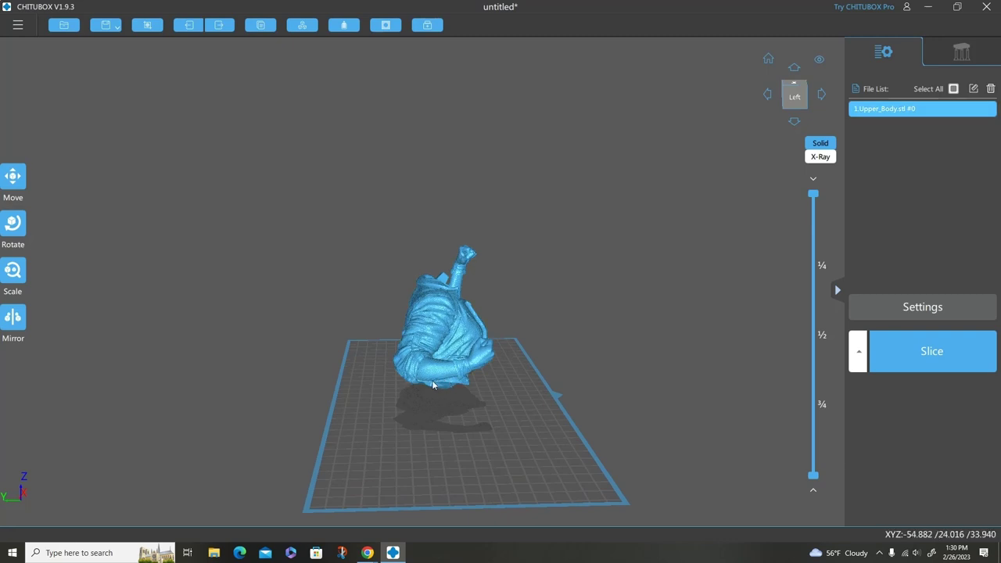
pyautogui.moveTo(455, 430); pyautogui.dragTo(431, 426)
# Tilt the torso 26° about the Y axis and view it from behind.
pyautogui.press('r')
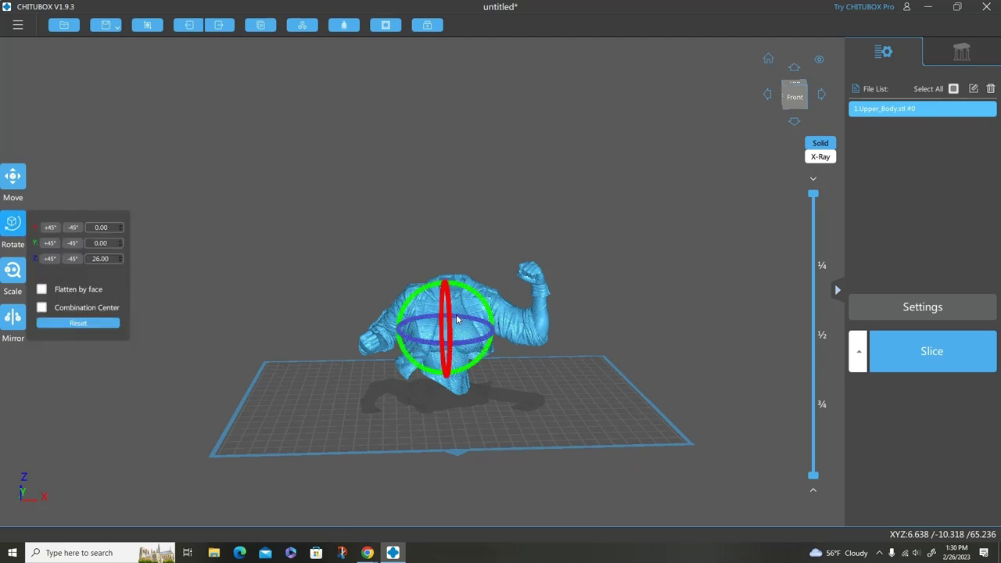
pyautogui.moveTo(456, 287); pyautogui.dragTo(465, 292)
pyautogui.moveTo(478, 394); pyautogui.dragTo(525, 360)
pyautogui.moveTo(398, 407); pyautogui.dragTo(456, 417)
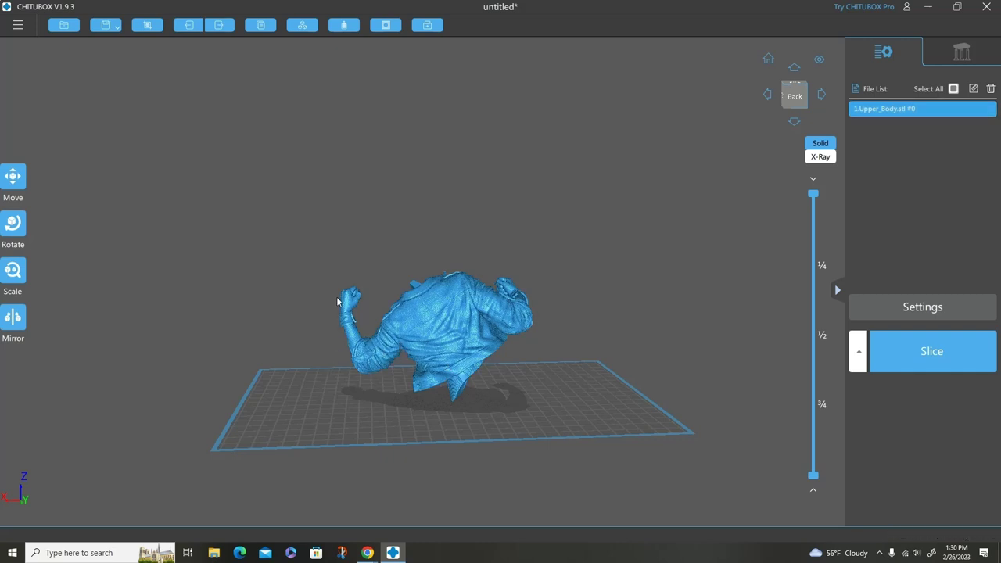
# Tilt the torso a further -13° about X and preview the slice at layer 236.
pyautogui.moveTo(518, 380); pyautogui.dragTo(409, 383)
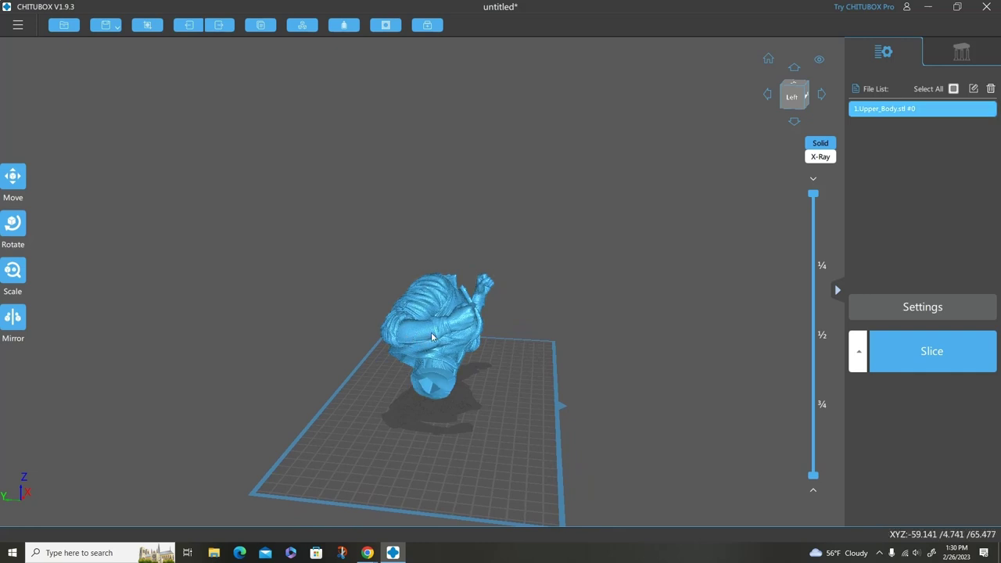
pyautogui.moveTo(477, 338); pyautogui.dragTo(458, 390)
pyautogui.press('r')
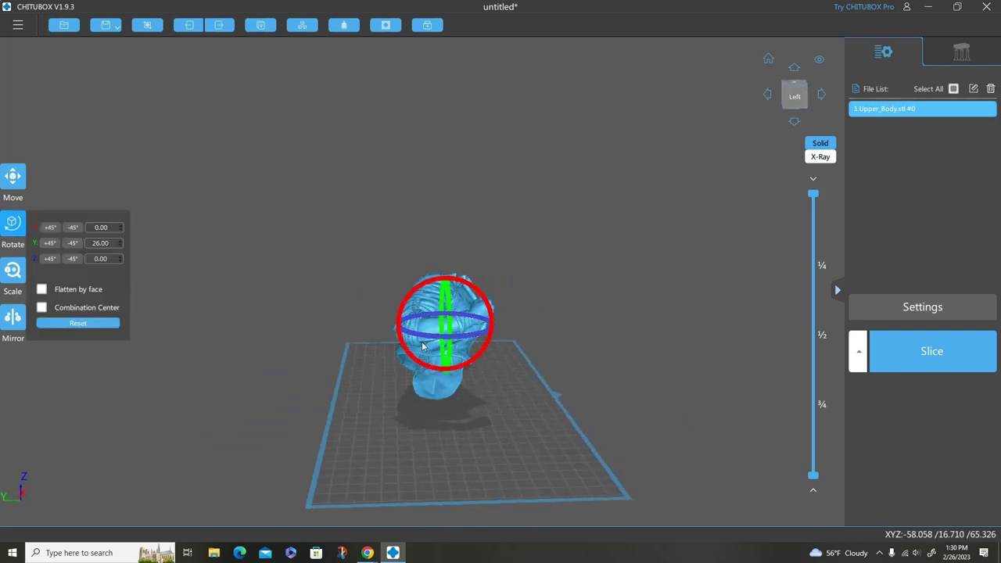
pyautogui.moveTo(404, 353); pyautogui.dragTo(426, 461)
pyautogui.moveTo(471, 436)
pyautogui.mouseDown()
pyautogui.moveTo(480, 424)
pyautogui.moveTo(472, 417)
pyautogui.moveTo(445, 417)
pyautogui.moveTo(480, 432)
pyautogui.mouseUp()
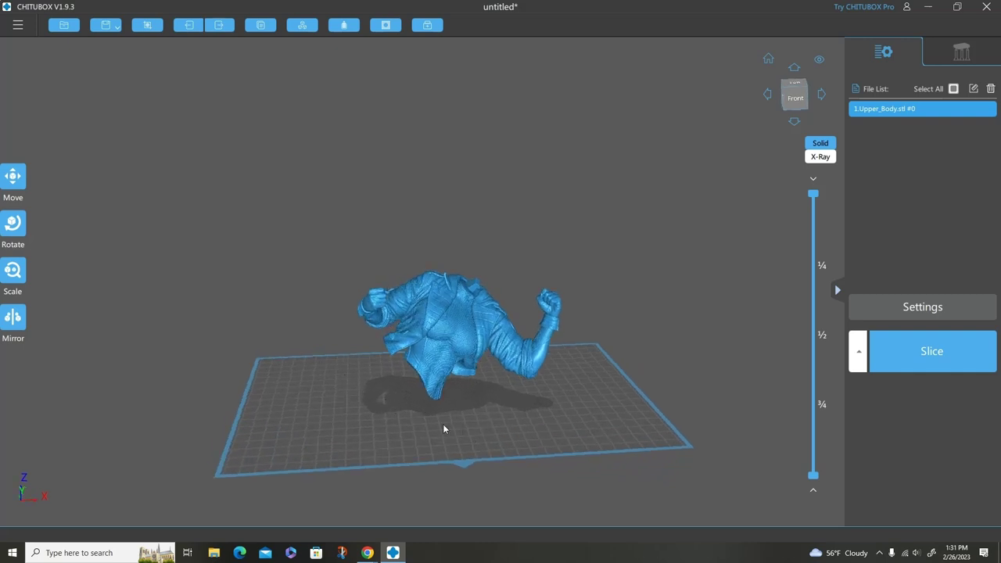
pyautogui.moveTo(443, 428); pyautogui.dragTo(567, 281)
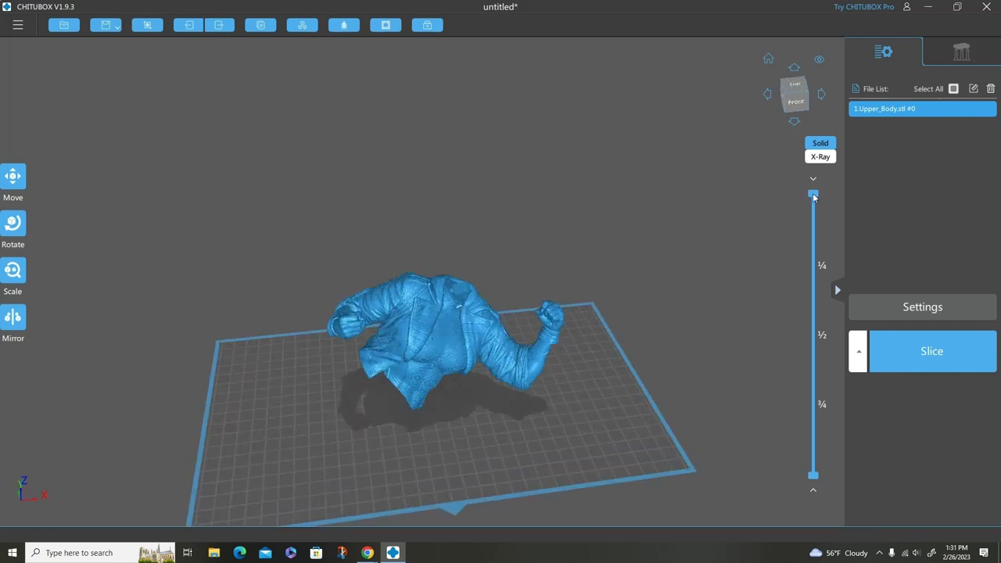
pyautogui.moveTo(813, 195)
pyautogui.mouseDown()
pyautogui.moveTo(806, 444)
pyautogui.moveTo(806, 184)
pyautogui.mouseUp()
pyautogui.moveTo(701, 247); pyautogui.dragTo(701, 258)
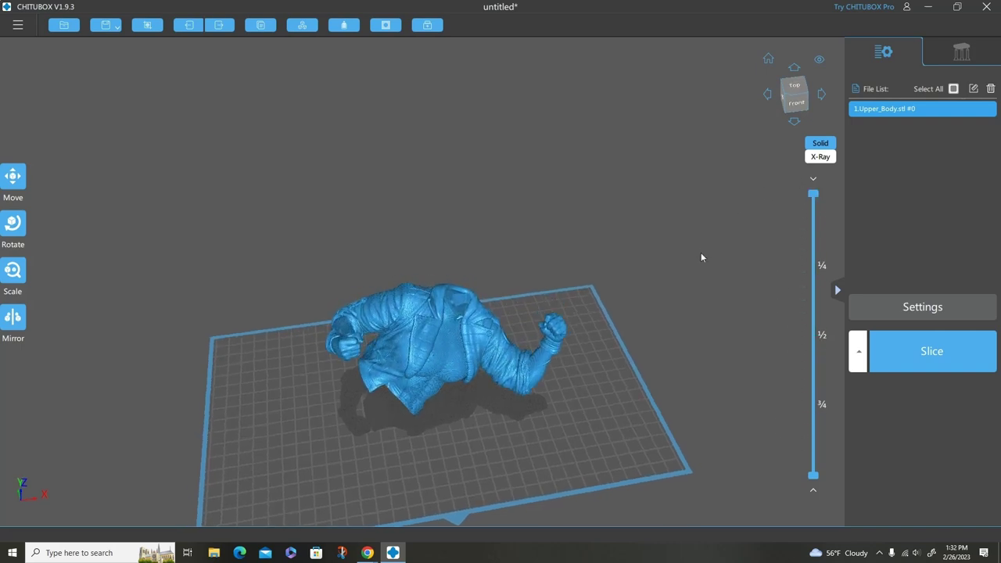
# Add Medium auto-supports to the whole torso with +All and inspect them from all sides.
pyautogui.click(946, 59)
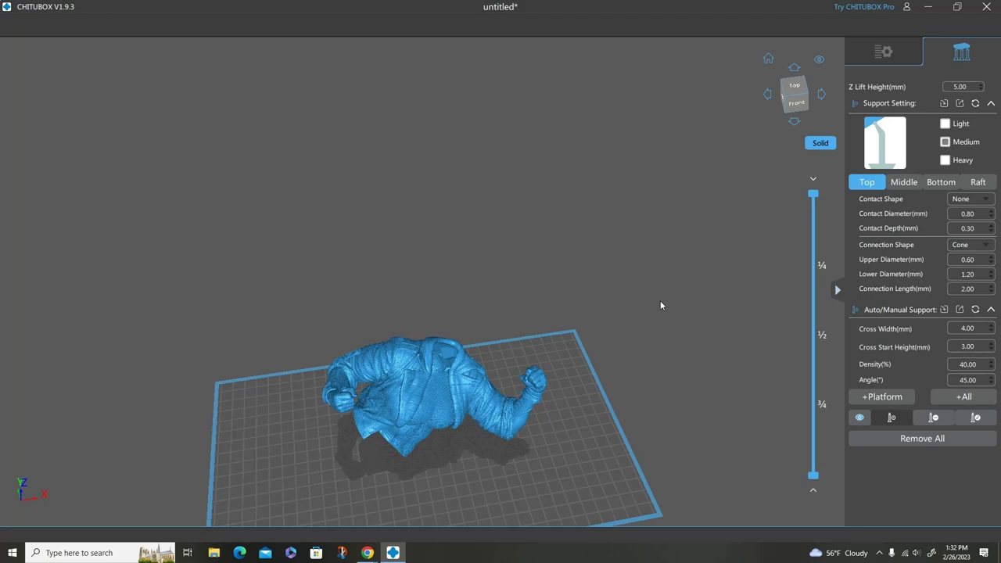
pyautogui.click(964, 396)
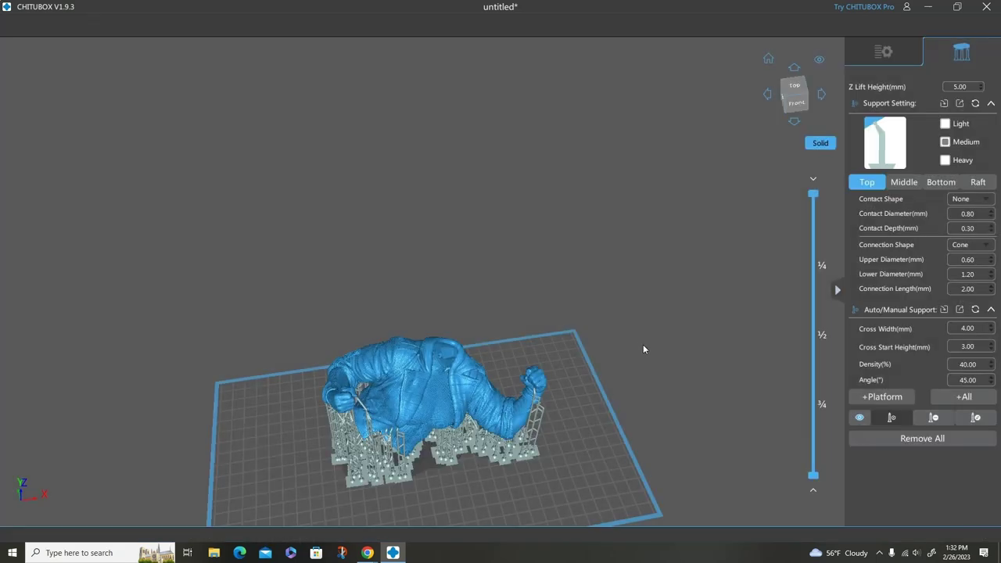
pyautogui.moveTo(641, 341); pyautogui.dragTo(679, 312, button='right')
pyautogui.moveTo(606, 320); pyautogui.dragTo(573, 327, button='right')
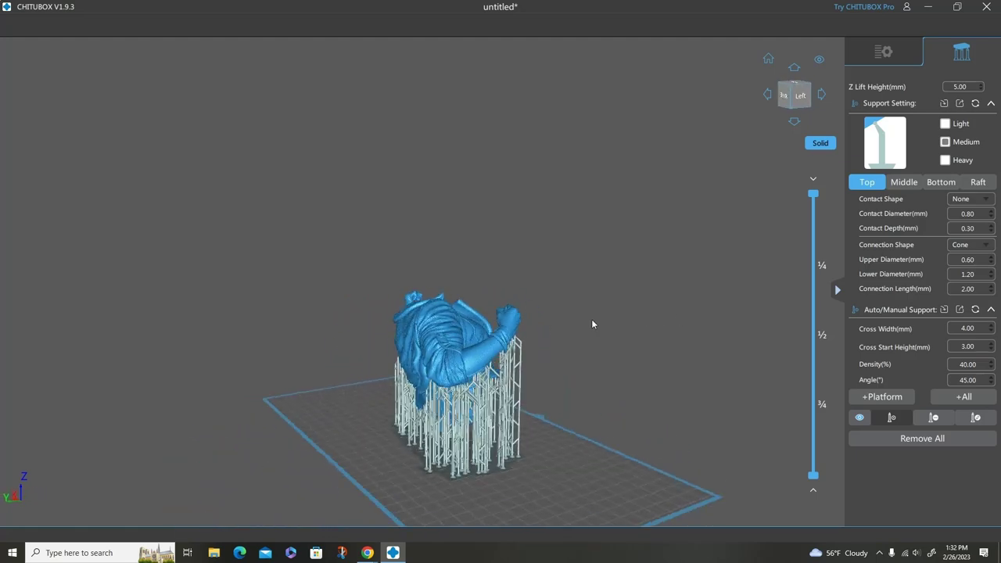
pyautogui.moveTo(597, 323); pyautogui.dragTo(632, 322)
pyautogui.moveTo(567, 347); pyautogui.dragTo(436, 325)
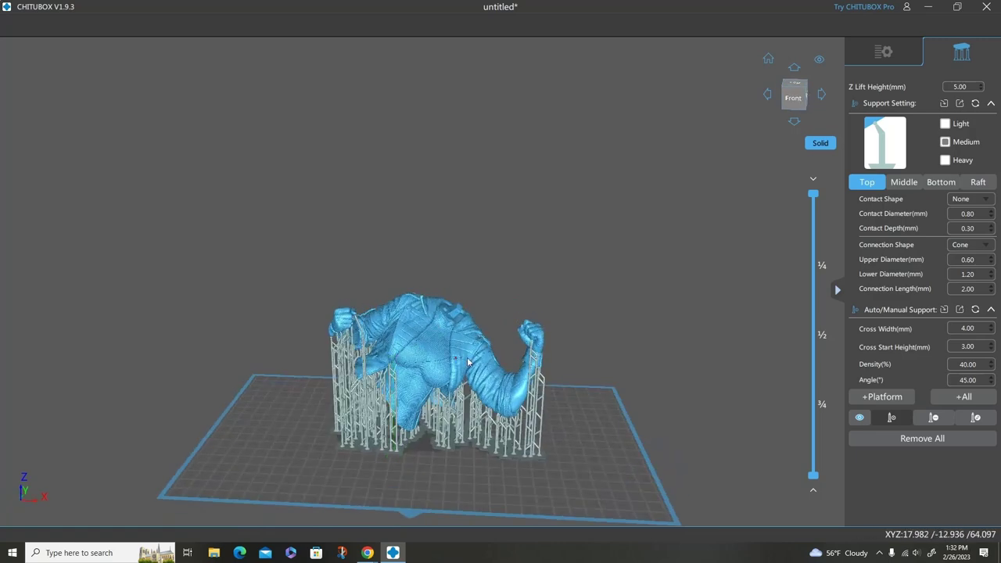
pyautogui.moveTo(473, 361); pyautogui.dragTo(504, 399)
pyautogui.scroll(5, 599, 387)
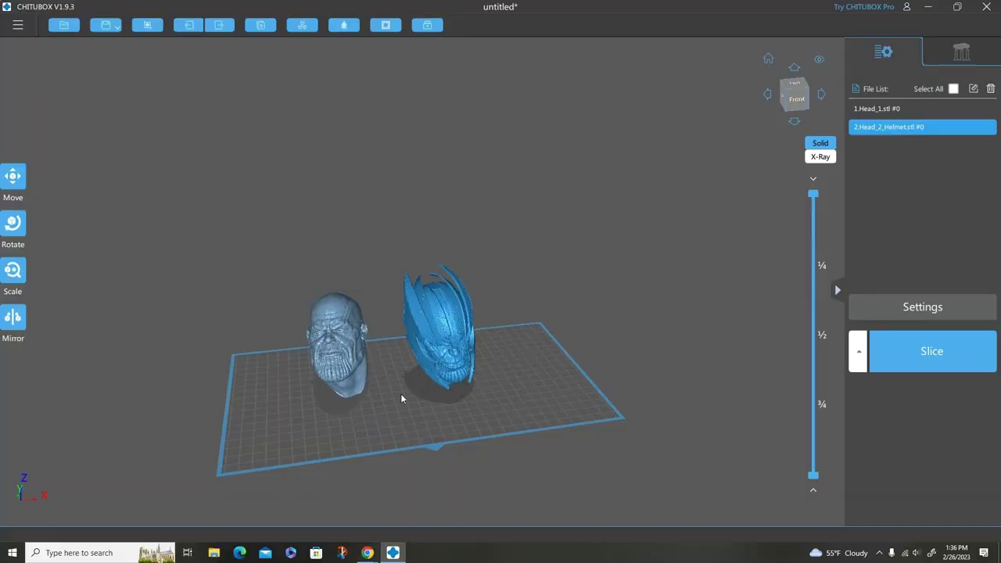
# Rotate Head_2_Helmet about -15° around Z so it stands upright facing front.
pyautogui.scroll(2, 400, 399)
pyautogui.moveTo(402, 396); pyautogui.dragTo(359, 412)
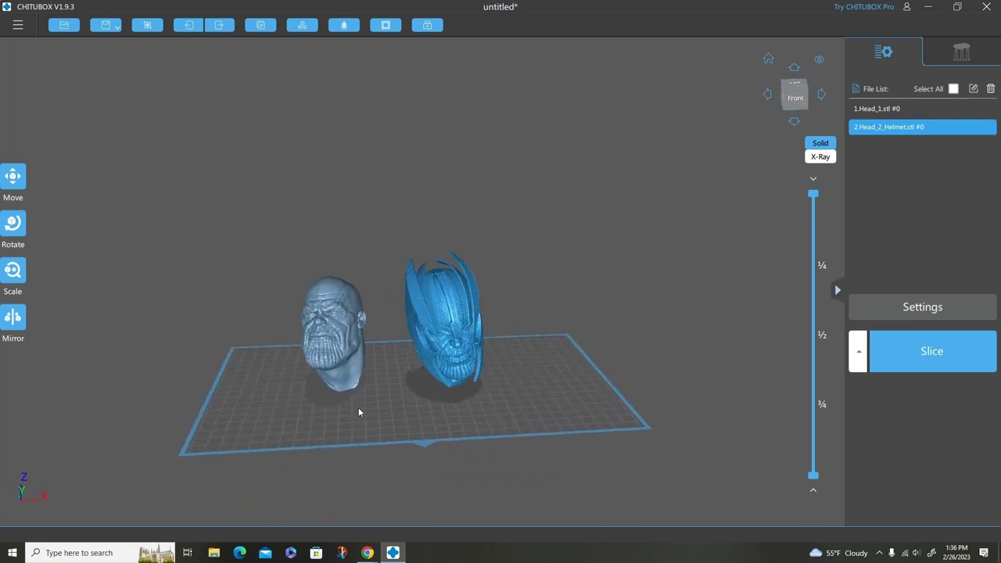
pyautogui.press('r')
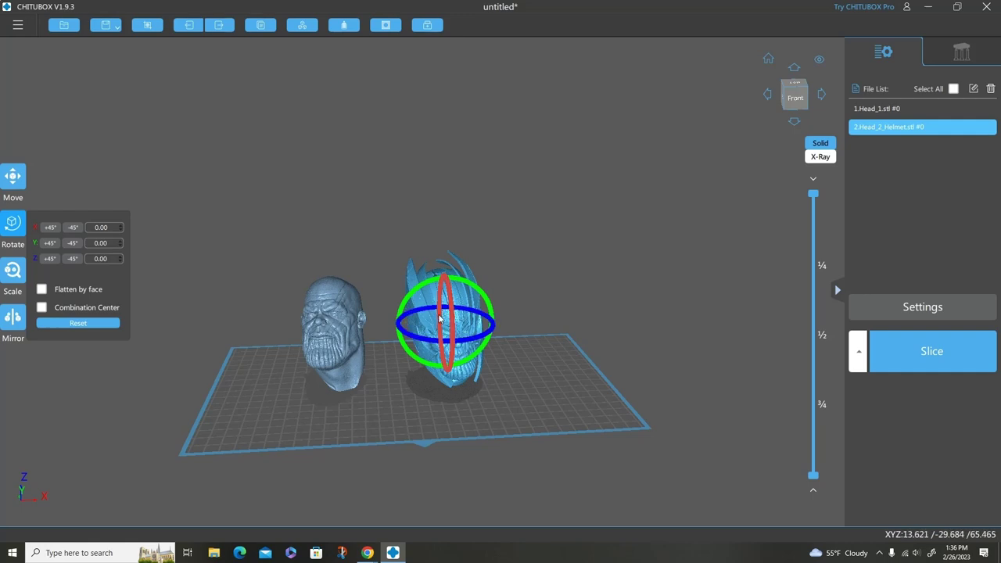
pyautogui.moveTo(439, 326); pyautogui.dragTo(438, 333)
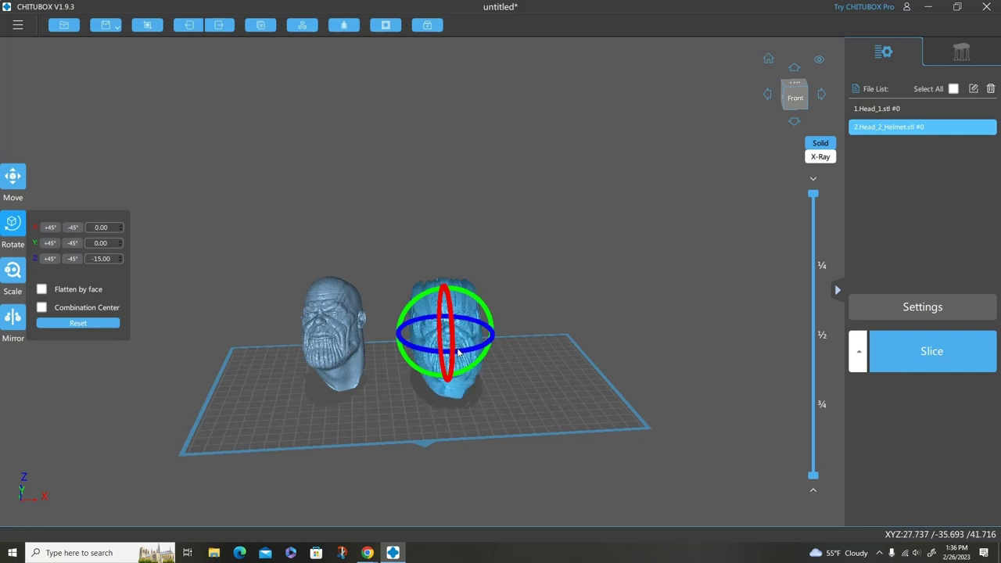
pyautogui.moveTo(502, 348); pyautogui.dragTo(475, 335)
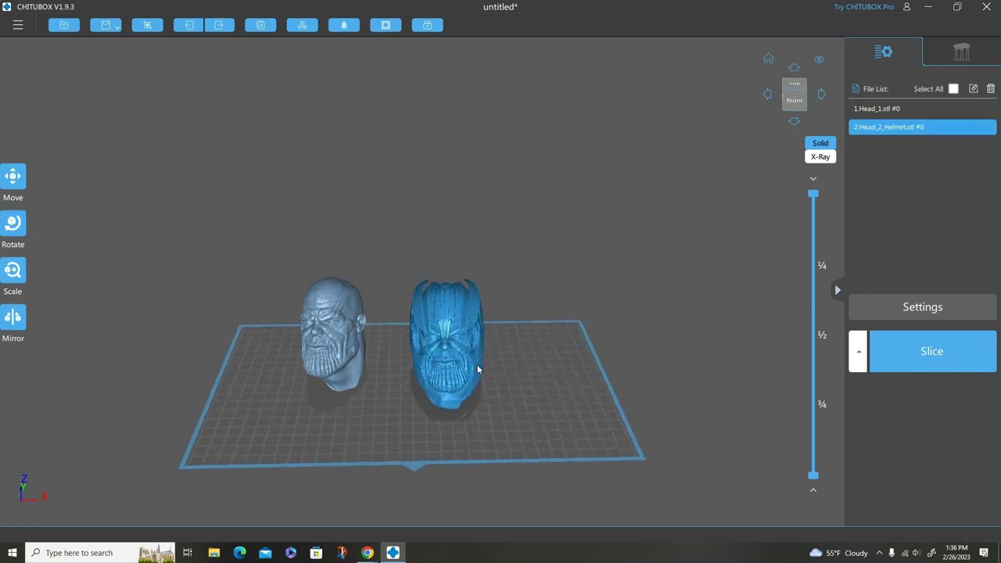
# Select the bare head Head_1 and switch between the Rotate and Move tools on it.
pyautogui.press('r')
pyautogui.click(344, 348)
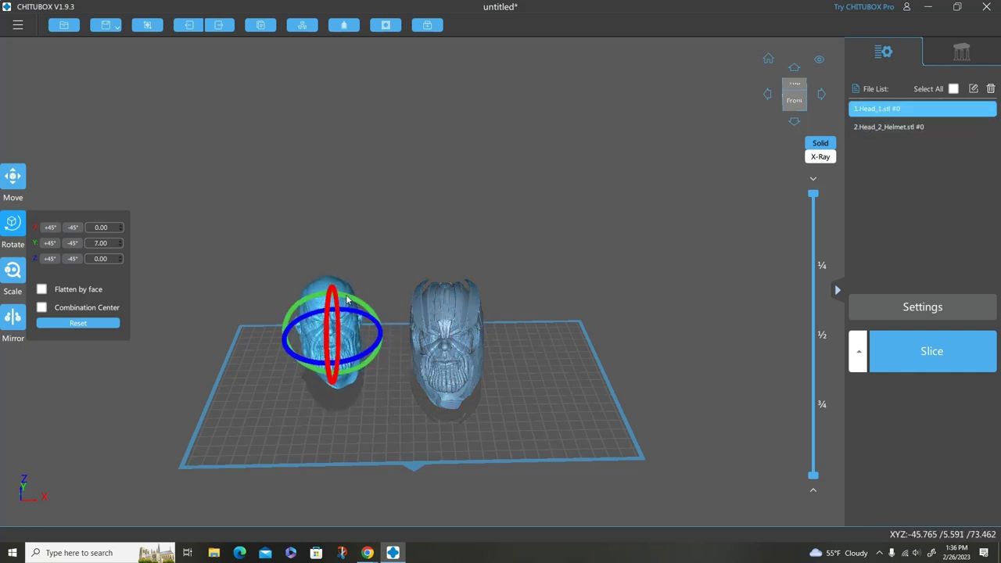
pyautogui.moveTo(372, 373); pyautogui.dragTo(469, 381)
pyautogui.press('r')
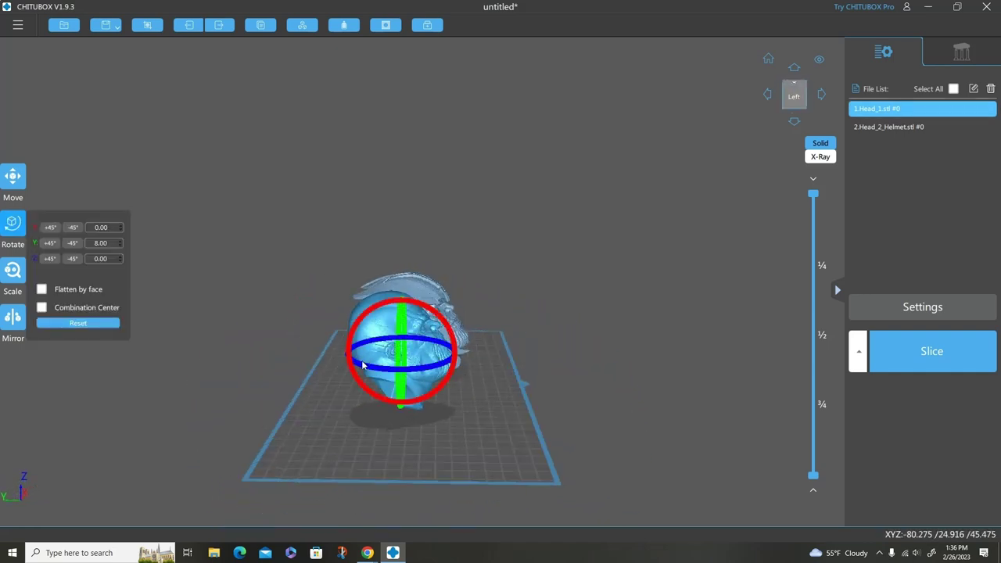
pyautogui.press('m')
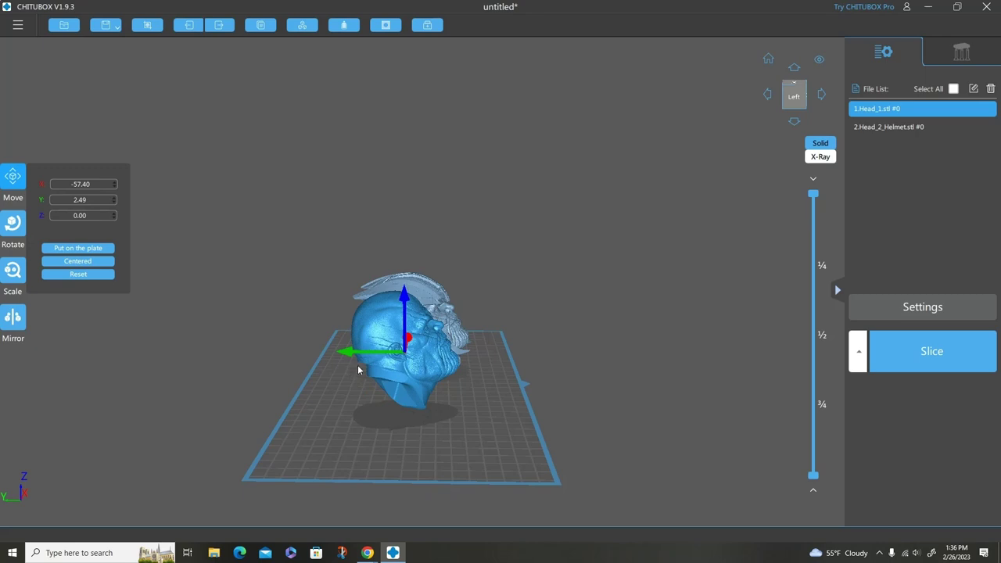
pyautogui.press('r')
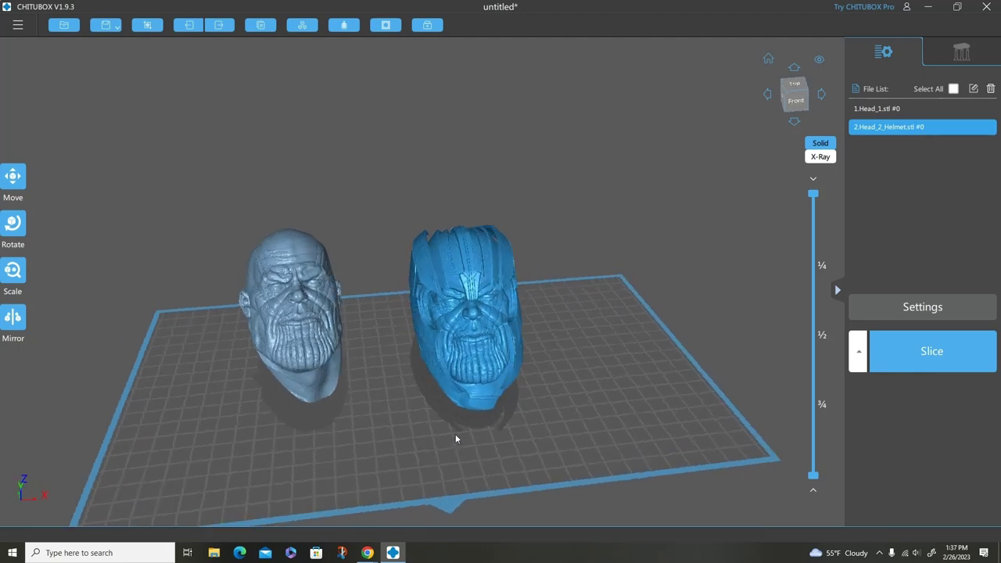
# Check both heads from the front, side and back views, then select both with Ctrl+A.
pyautogui.press('4')
pyautogui.press('1')
pyautogui.moveTo(466, 437); pyautogui.dragTo(490, 443)
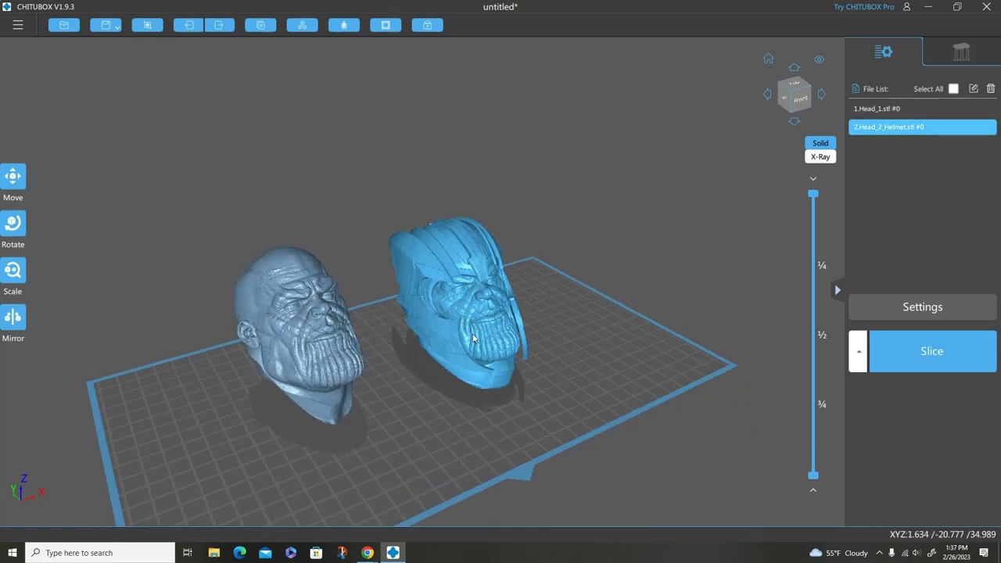
pyautogui.moveTo(415, 440); pyautogui.dragTo(402, 442)
pyautogui.press('3')
pyautogui.moveTo(441, 469); pyautogui.dragTo(522, 444)
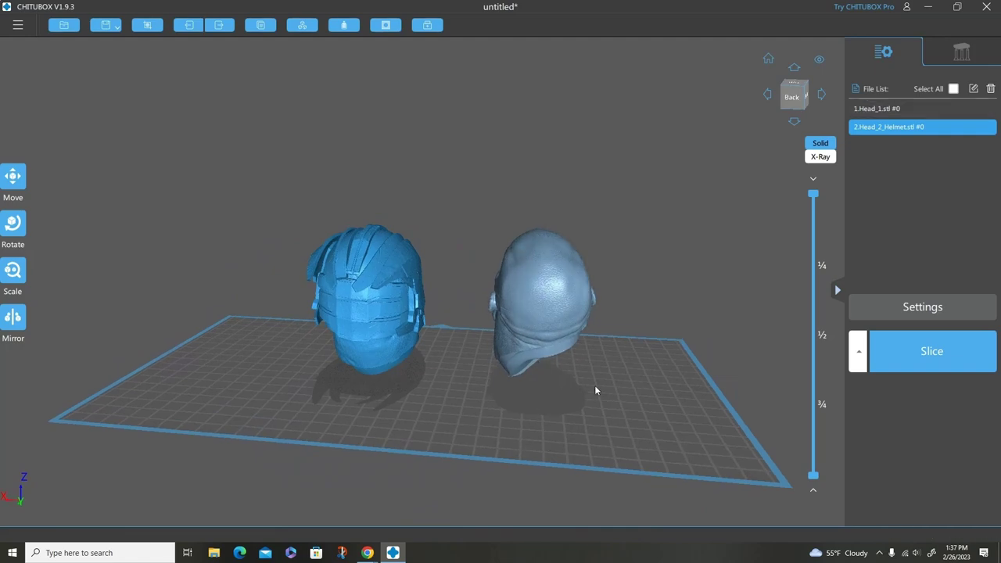
pyautogui.moveTo(597, 387); pyautogui.dragTo(437, 380)
pyautogui.hotkey('ctrl', 'a')
pyautogui.moveTo(440, 426); pyautogui.dragTo(437, 182)
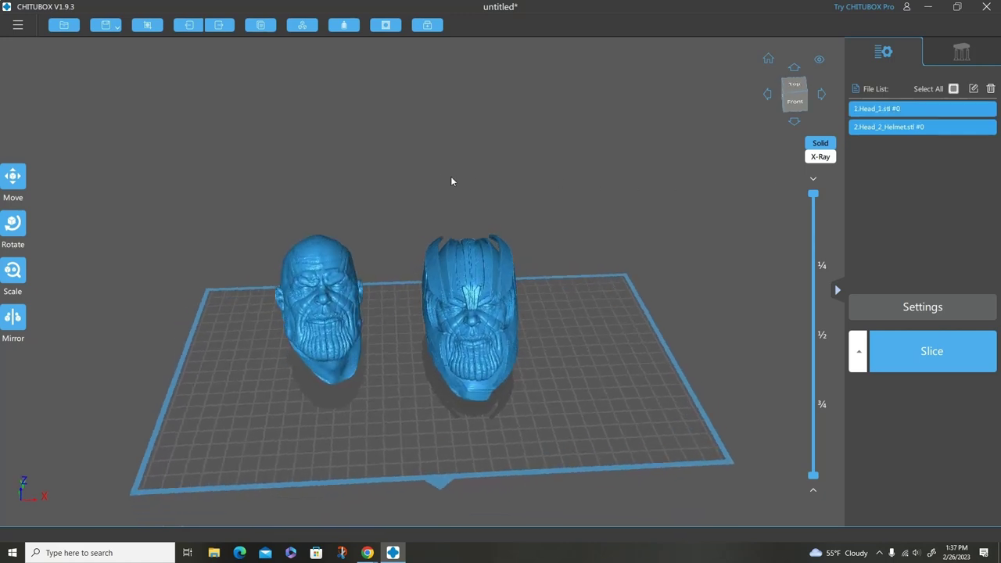
# Hollow both heads with 1.80 mm walls, 50% precision and 5% Grid3D infill.
pyautogui.click(344, 25)
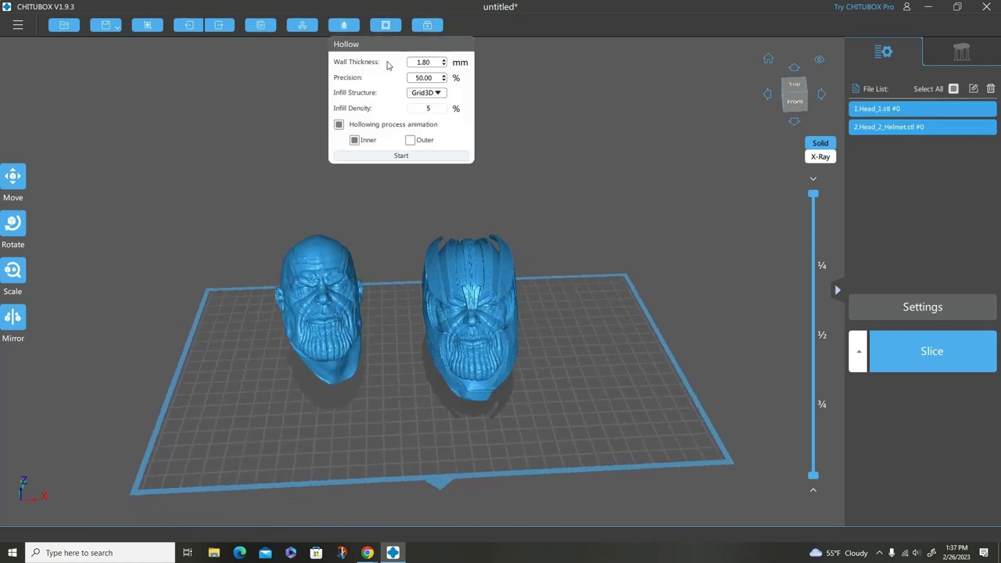
pyautogui.click(400, 156)
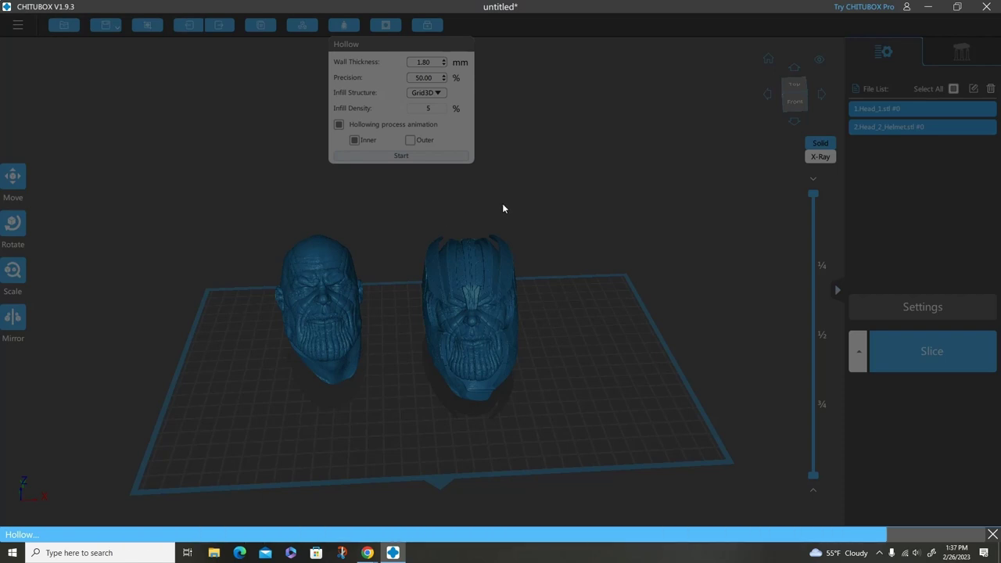
pyautogui.moveTo(502, 203); pyautogui.dragTo(405, 451)
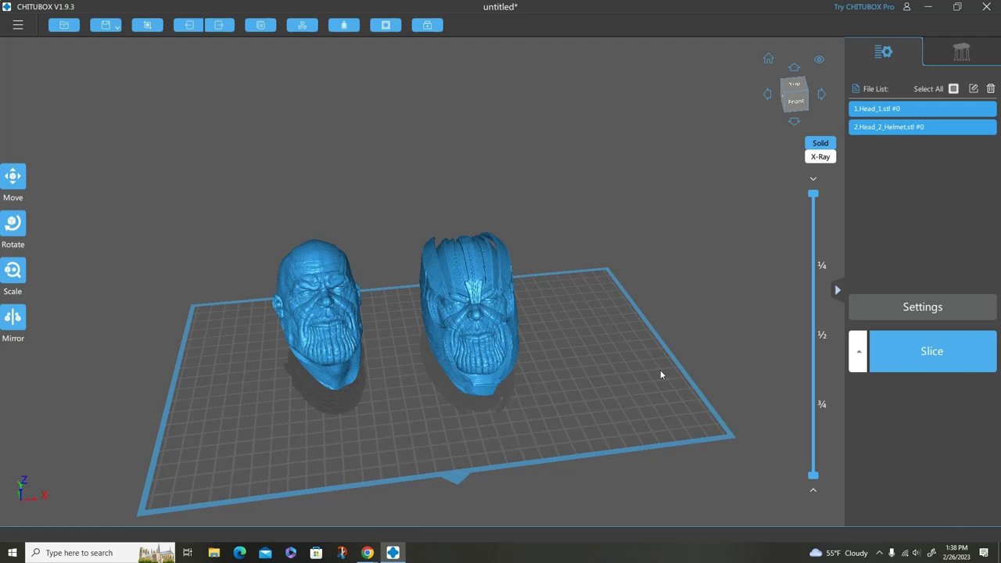
# Auto-support both hollowed heads from the Supports tab and orbit to inspect them.
pyautogui.click(961, 51)
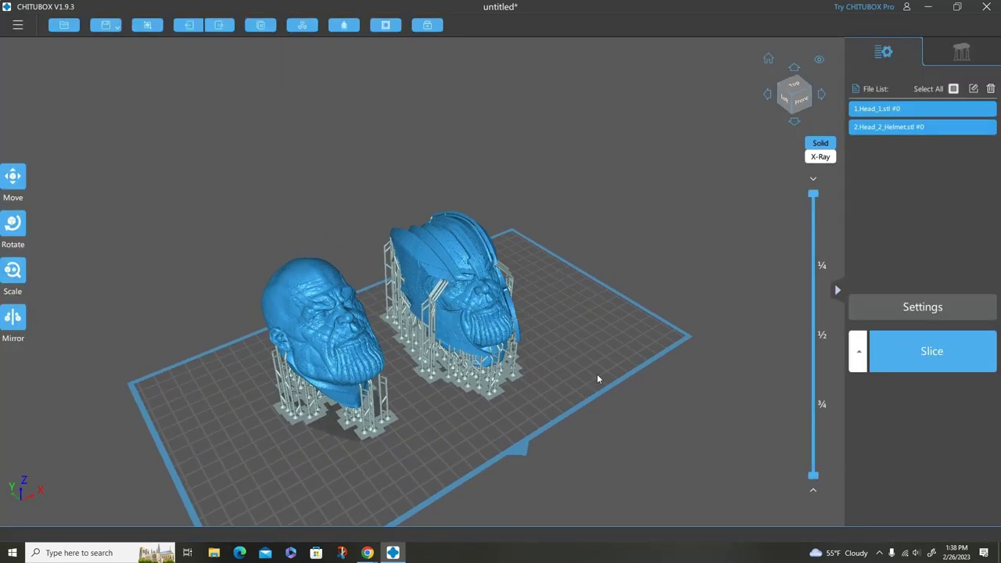
pyautogui.moveTo(596, 373); pyautogui.dragTo(574, 378)
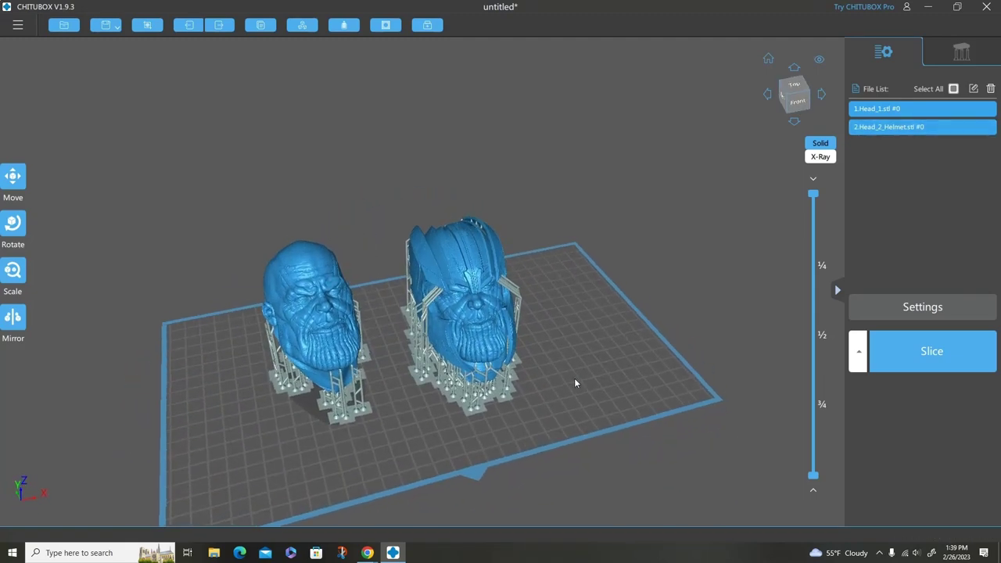
pyautogui.scroll(2, 451, 384)
pyautogui.moveTo(457, 315); pyautogui.dragTo(529, 347)
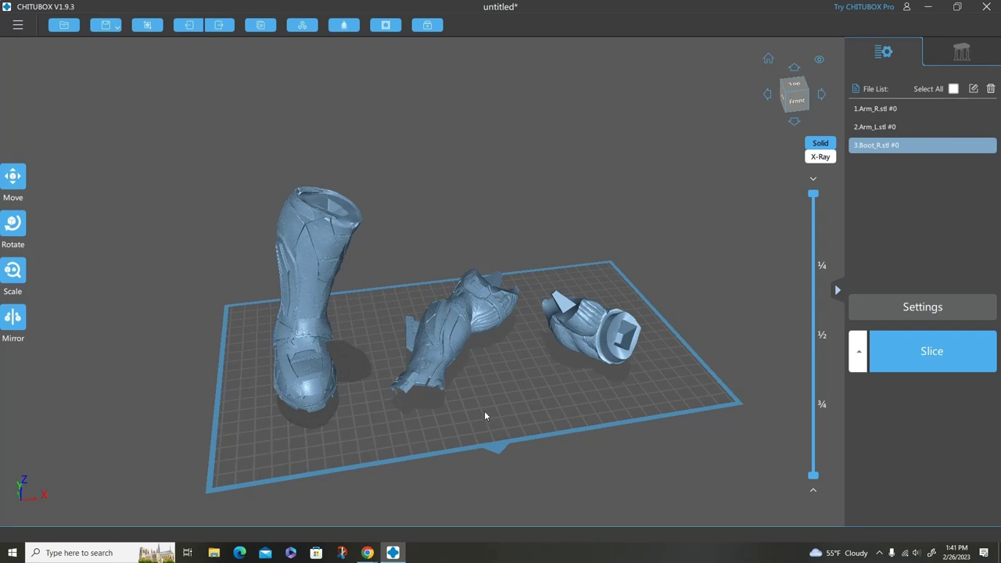
# Lower the view angle over Arm_R, Arm_L and Boot_R on the plate.
pyautogui.moveTo(485, 411); pyautogui.dragTo(467, 402)
# Rotate Arm_R to 94° about Y so it stands upright, then orbit around the plate to check.
pyautogui.moveTo(453, 314)
pyautogui.mouseDown()
pyautogui.moveTo(457, 346)
pyautogui.moveTo(448, 299)
pyautogui.mouseUp()
pyautogui.press('r')
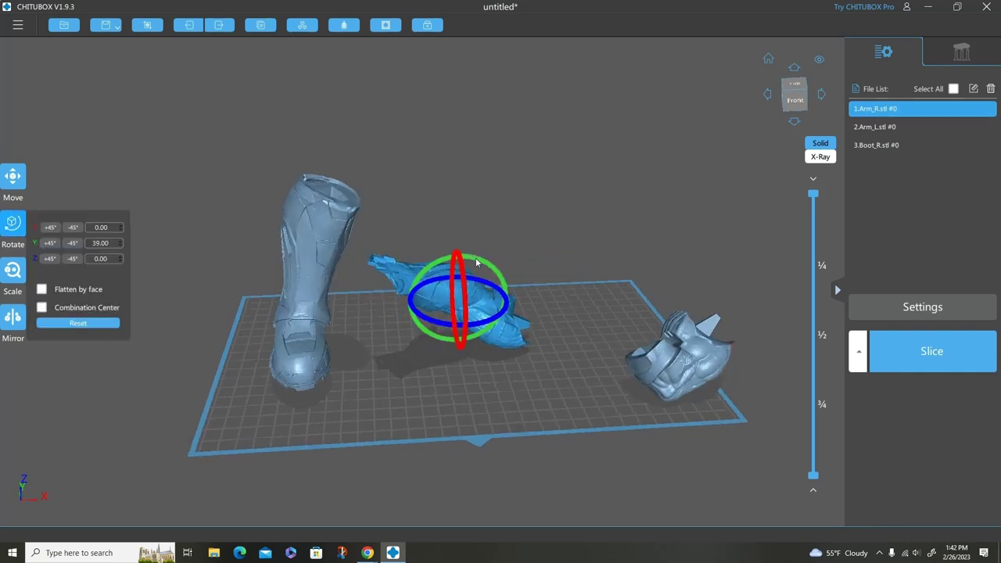
pyautogui.moveTo(479, 263); pyautogui.dragTo(489, 269)
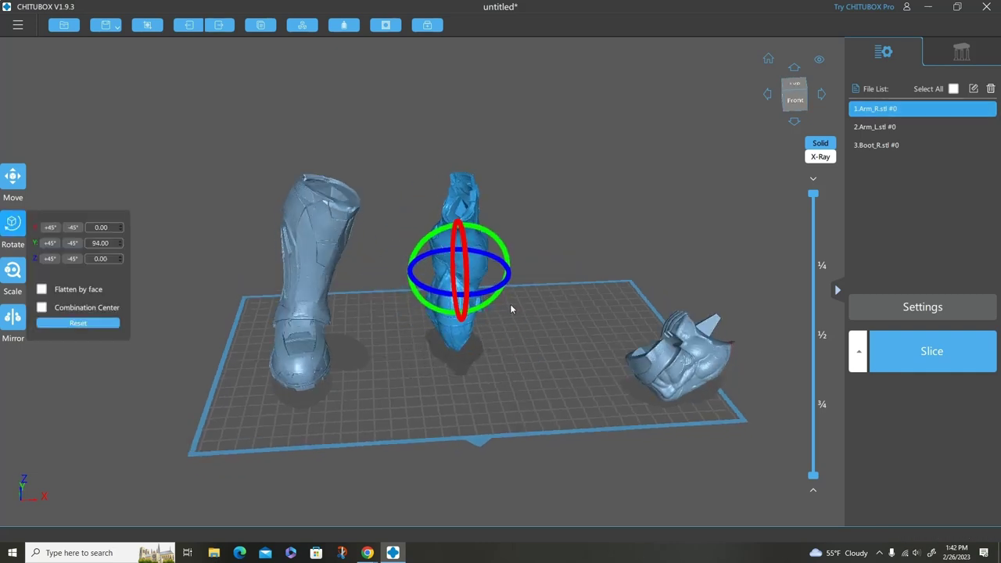
pyautogui.moveTo(511, 309); pyautogui.dragTo(431, 326)
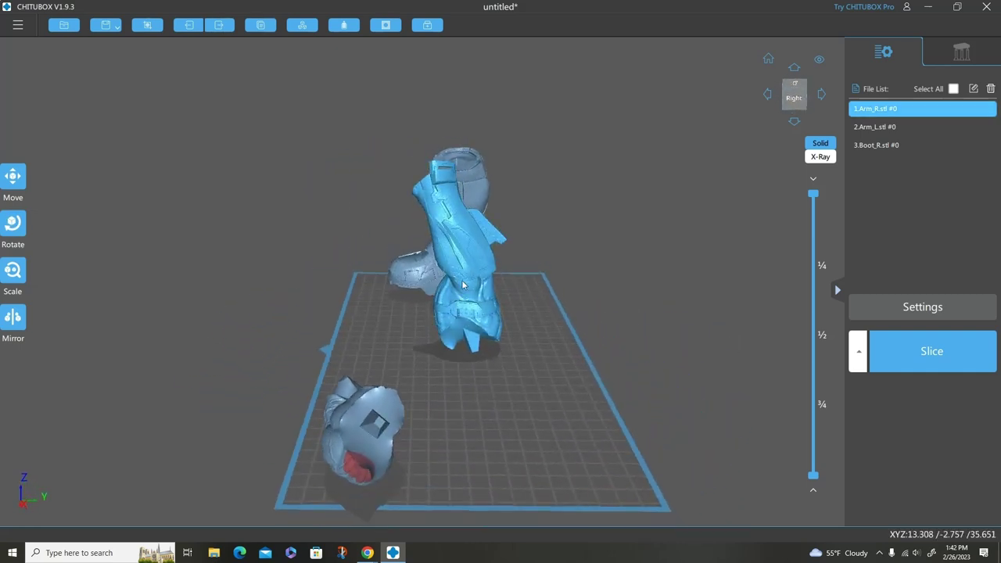
pyautogui.click(465, 260)
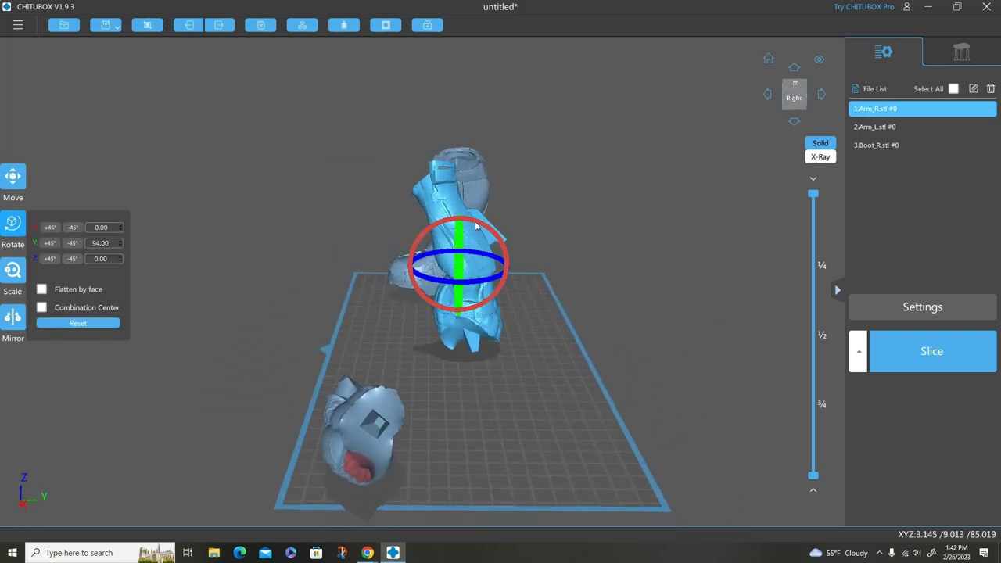
pyautogui.moveTo(464, 301); pyautogui.dragTo(529, 375)
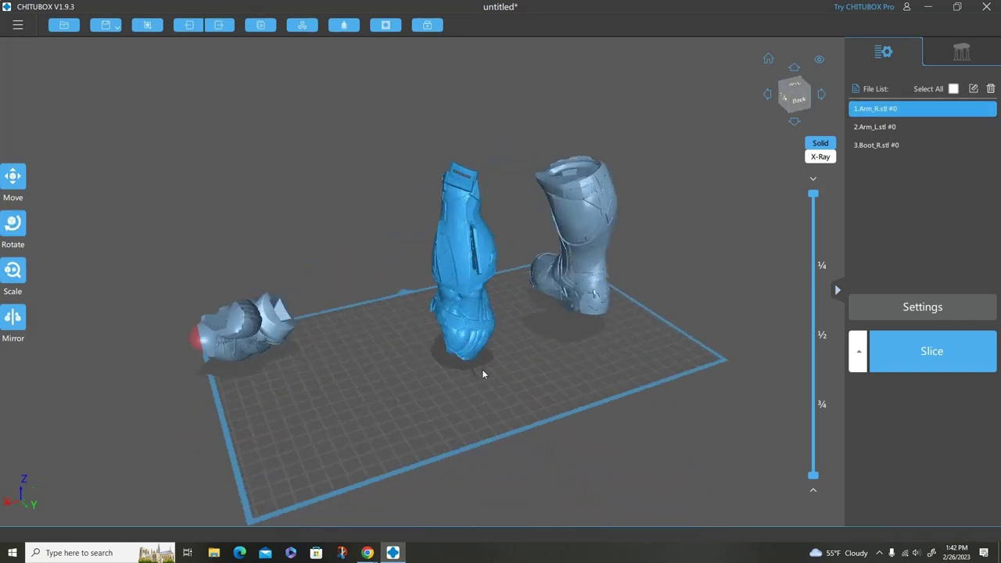
pyautogui.moveTo(482, 373); pyautogui.dragTo(532, 369)
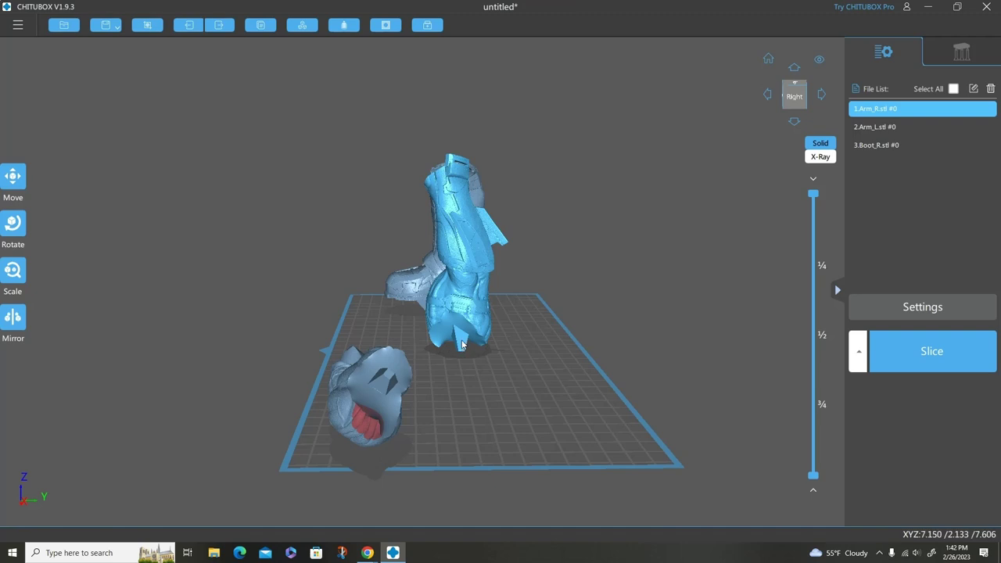
pyautogui.moveTo(461, 344); pyautogui.dragTo(582, 406)
# Slide the left arm piece left on the plate and tilt it 14° around Y.
pyautogui.click(657, 348)
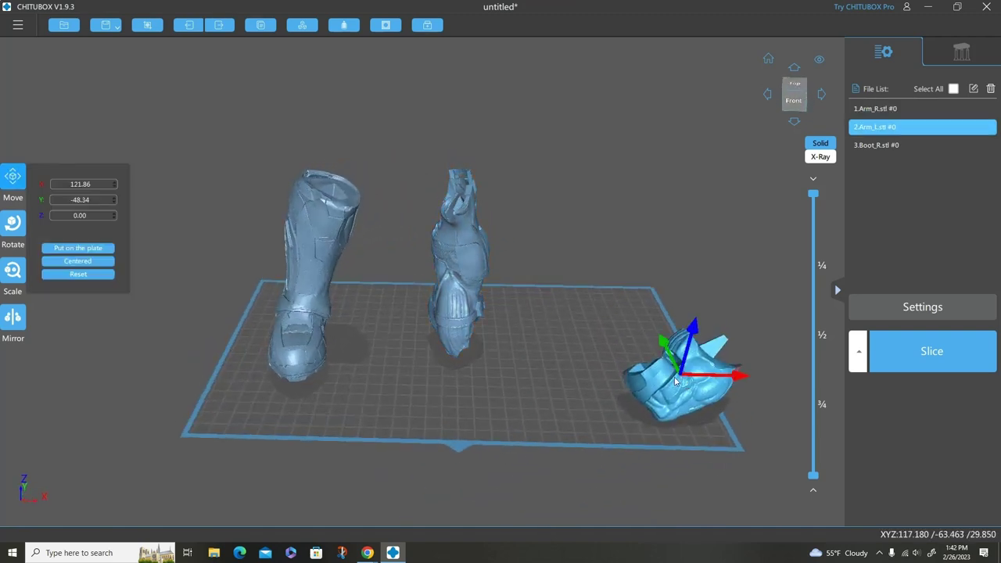
pyautogui.moveTo(656, 348); pyautogui.dragTo(584, 336)
pyautogui.press('r')
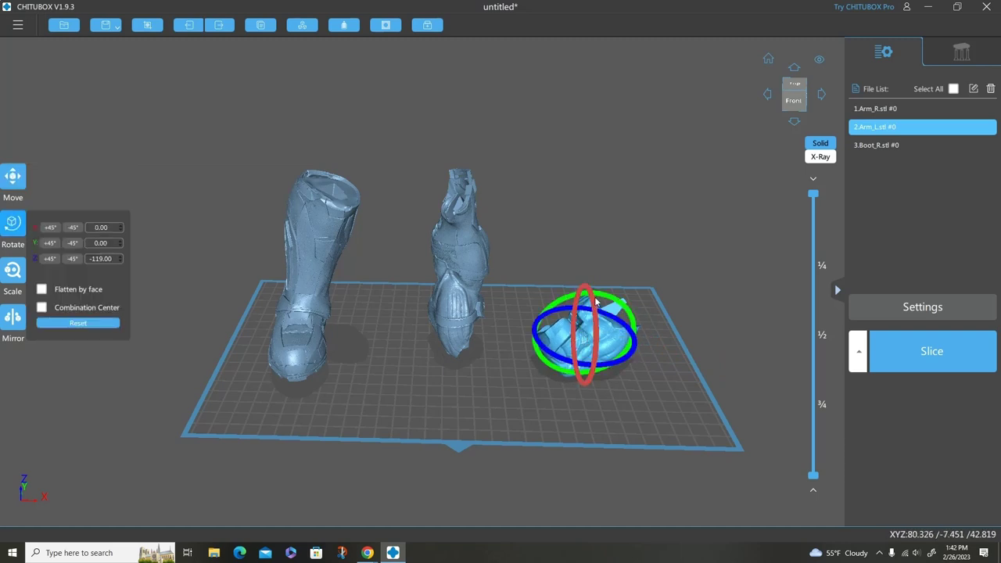
pyautogui.moveTo(598, 296); pyautogui.dragTo(602, 320)
pyautogui.moveTo(635, 369); pyautogui.dragTo(611, 397)
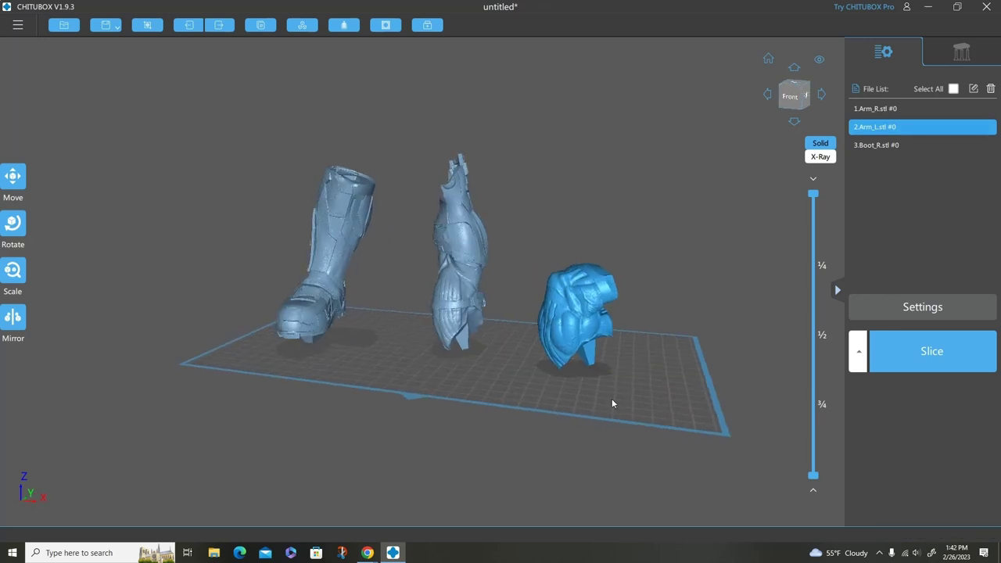
pyautogui.click(580, 320)
pyautogui.moveTo(580, 321); pyautogui.dragTo(511, 392)
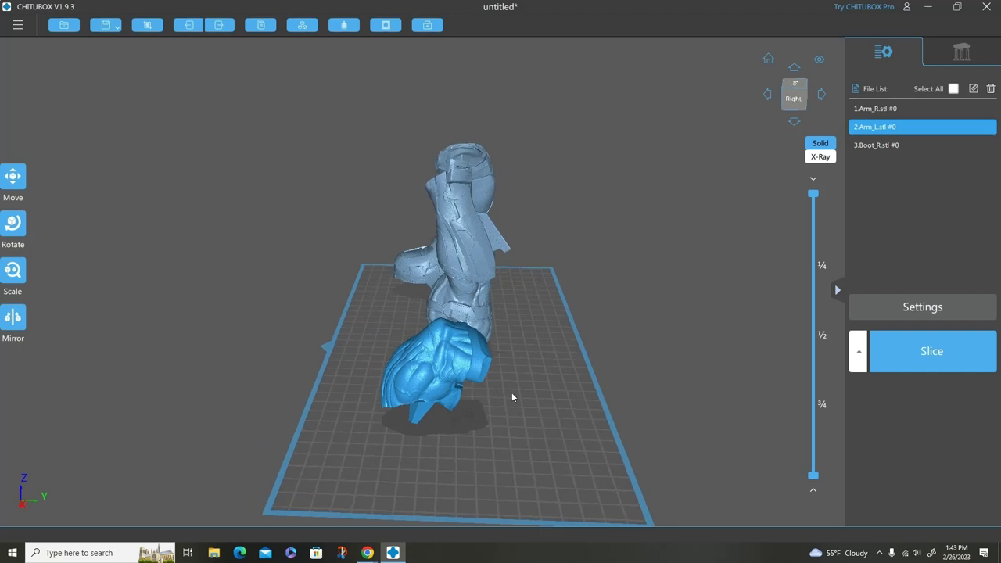
pyautogui.moveTo(508, 404); pyautogui.dragTo(634, 407)
pyautogui.scroll(2, 633, 402)
# Tilt the boot to -31° around X, then ease it back to -16°.
pyautogui.click(451, 307)
pyautogui.press('r')
pyautogui.moveTo(451, 307); pyautogui.dragTo(454, 314)
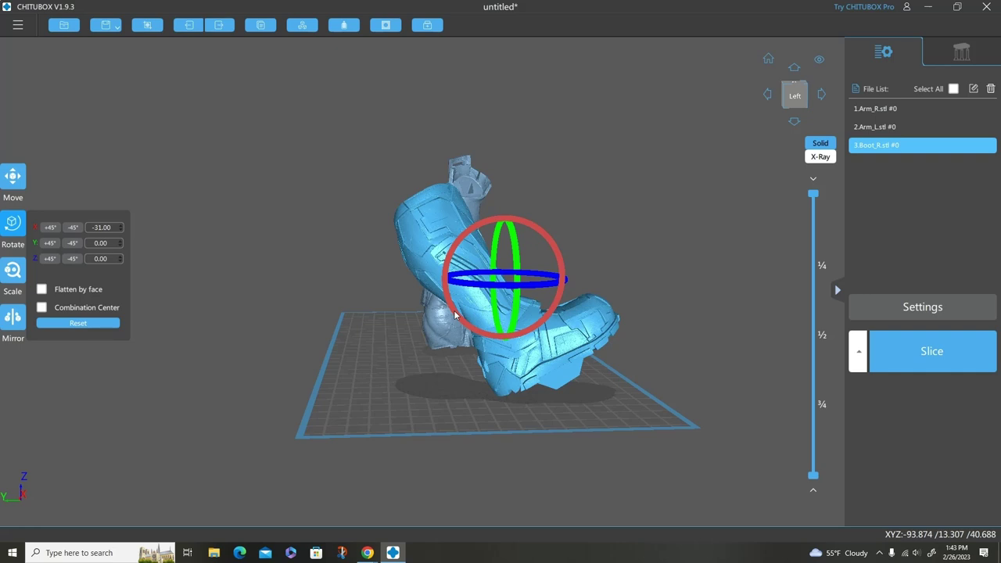
pyautogui.moveTo(594, 337)
pyautogui.mouseDown()
pyautogui.moveTo(660, 347)
pyautogui.moveTo(596, 339)
pyautogui.mouseUp()
pyautogui.click(491, 332)
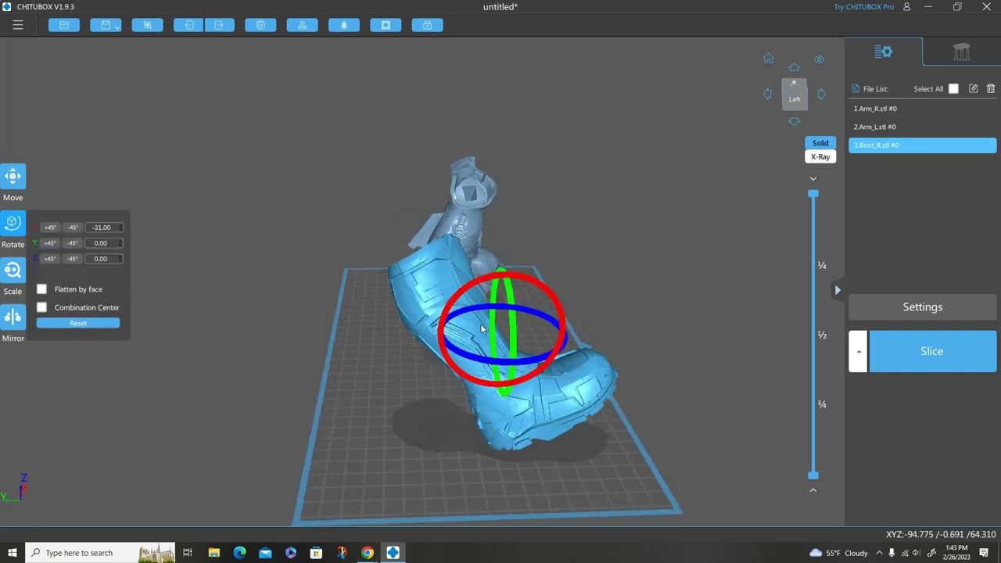
pyautogui.moveTo(518, 281); pyautogui.dragTo(523, 283)
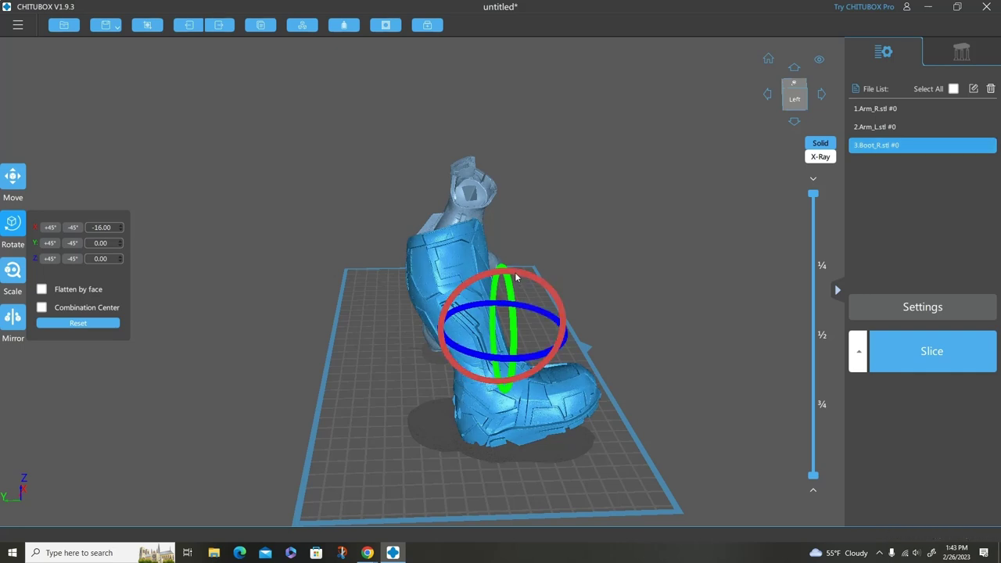
# Rotate the boot upright, then tip it to 27° around X.
pyautogui.moveTo(516, 277); pyautogui.dragTo(539, 367)
pyautogui.moveTo(565, 458); pyautogui.dragTo(518, 479)
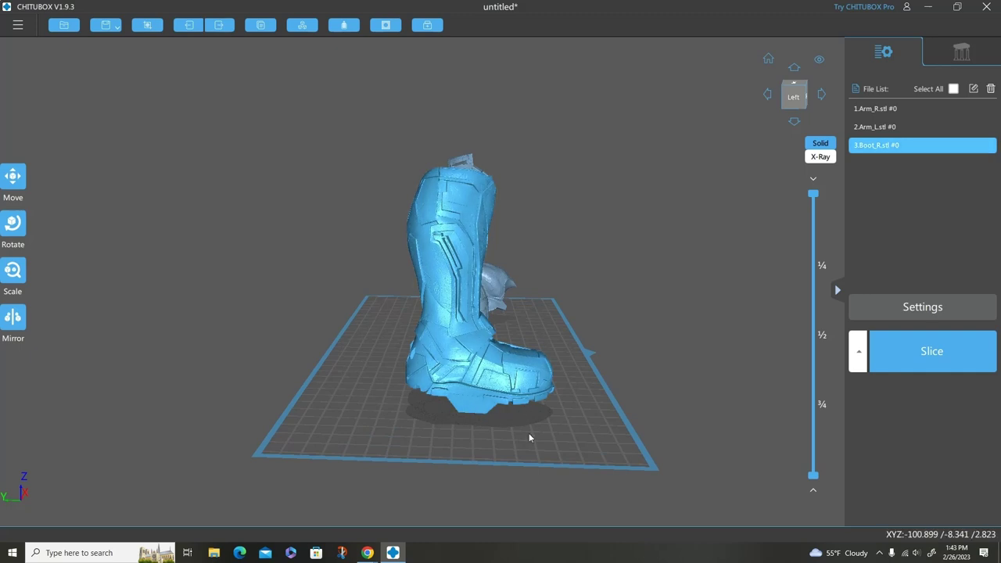
pyautogui.moveTo(526, 426); pyautogui.dragTo(531, 426)
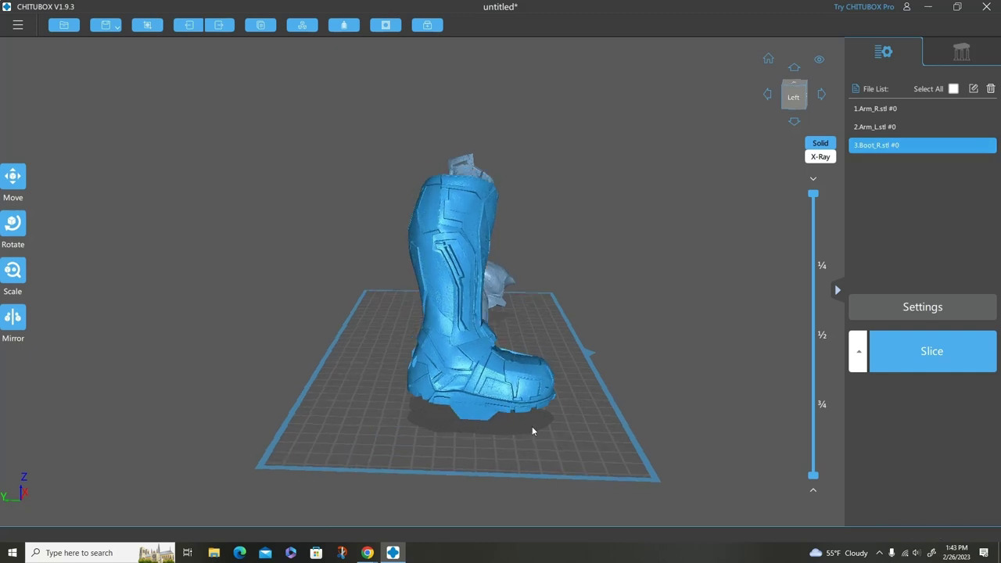
pyautogui.click(459, 260)
pyautogui.moveTo(498, 240); pyautogui.dragTo(501, 248)
pyautogui.moveTo(576, 374); pyautogui.dragTo(490, 388)
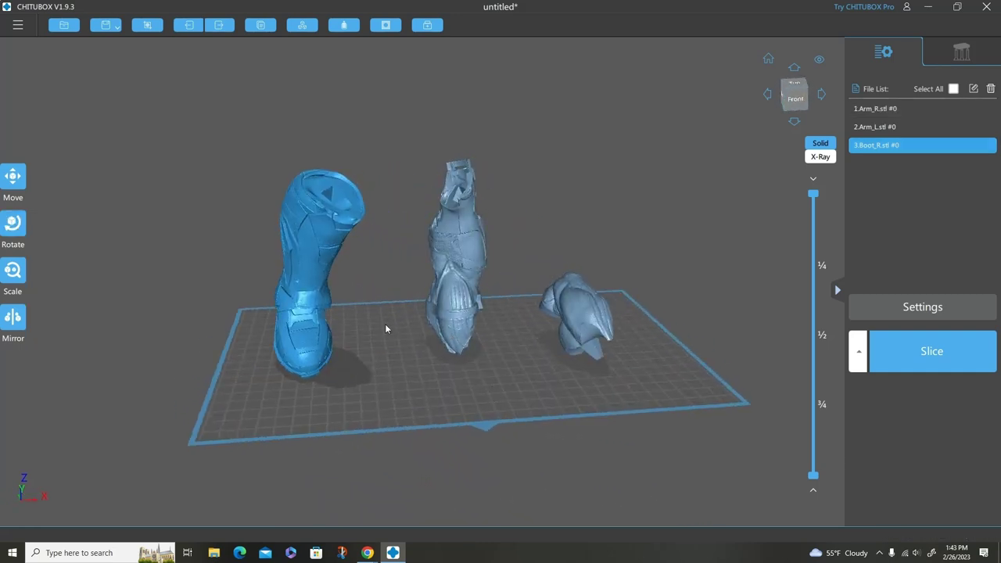
# Set the boot to X 0.00 and Y -9.00, then view the plate from above the front.
pyautogui.click(324, 273)
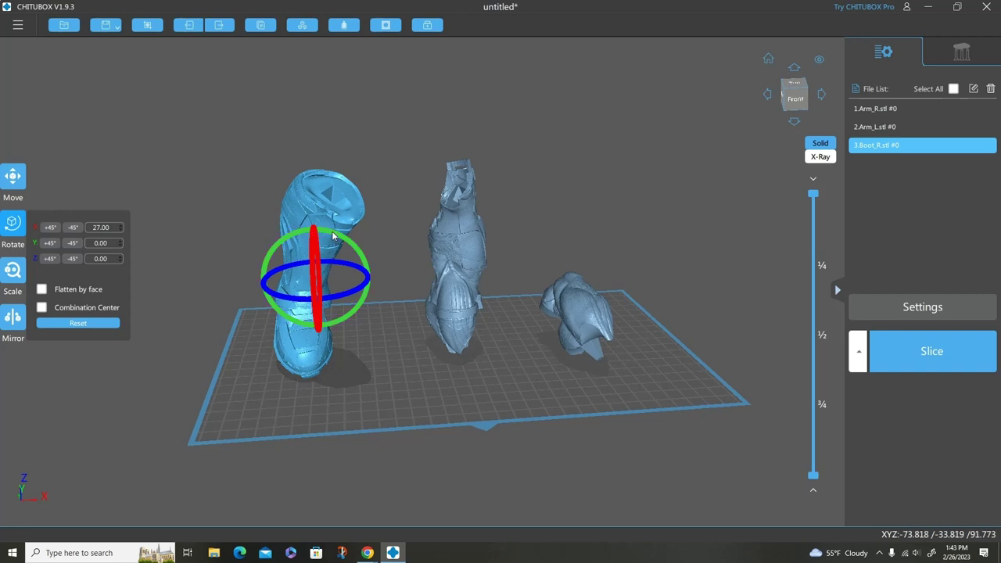
pyautogui.moveTo(331, 236); pyautogui.dragTo(326, 238)
pyautogui.moveTo(379, 371); pyautogui.dragTo(315, 435)
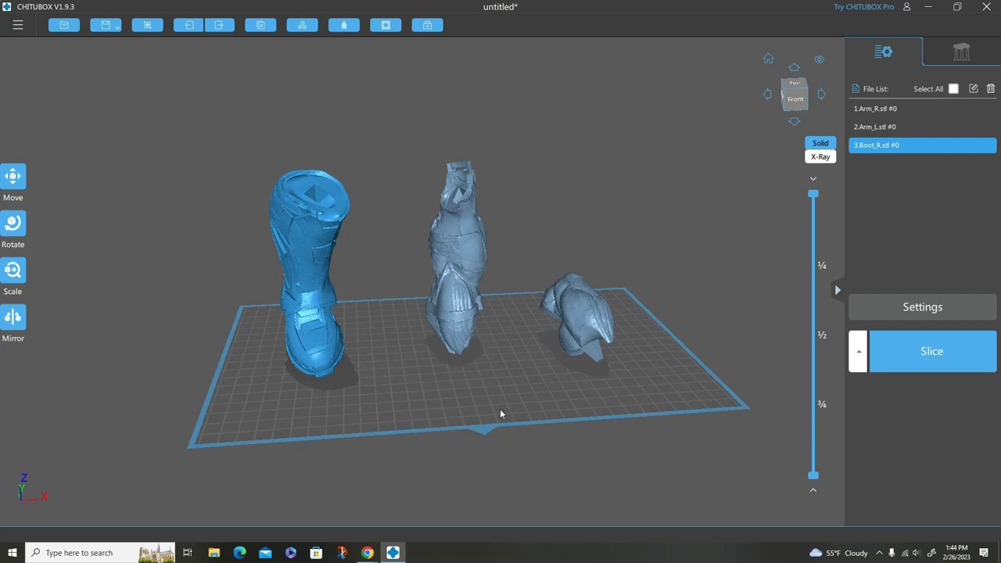
pyautogui.moveTo(447, 397); pyautogui.dragTo(438, 414)
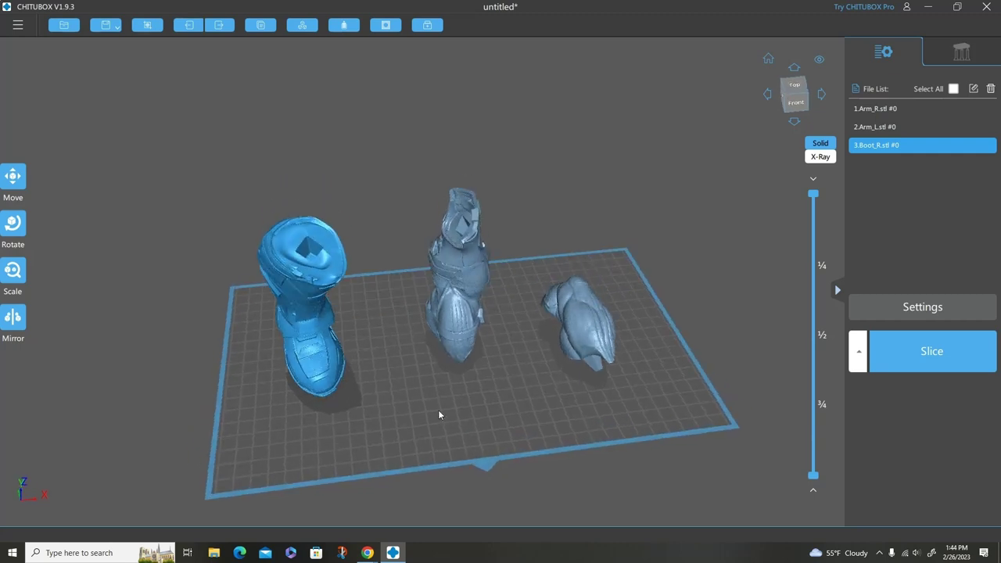